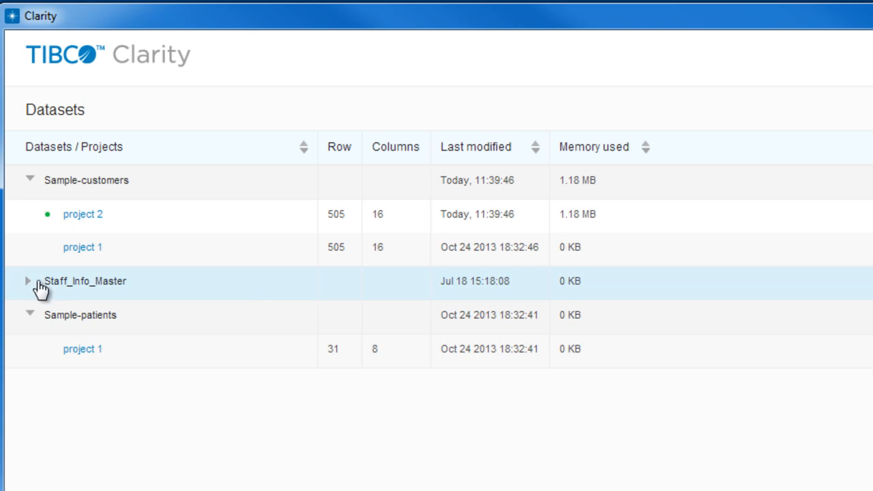
# Open project 1 of the Sample-customers dataset and view the operations available for all columns.
pyautogui.click(29, 282)
pyautogui.click(29, 281)
pyautogui.click(29, 281)
pyautogui.click(29, 281)
pyautogui.click(89, 249)
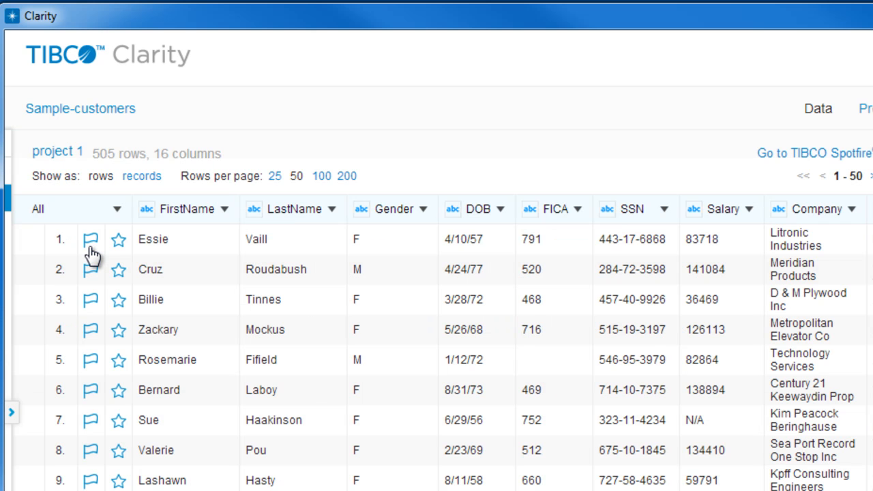
pyautogui.click(117, 211)
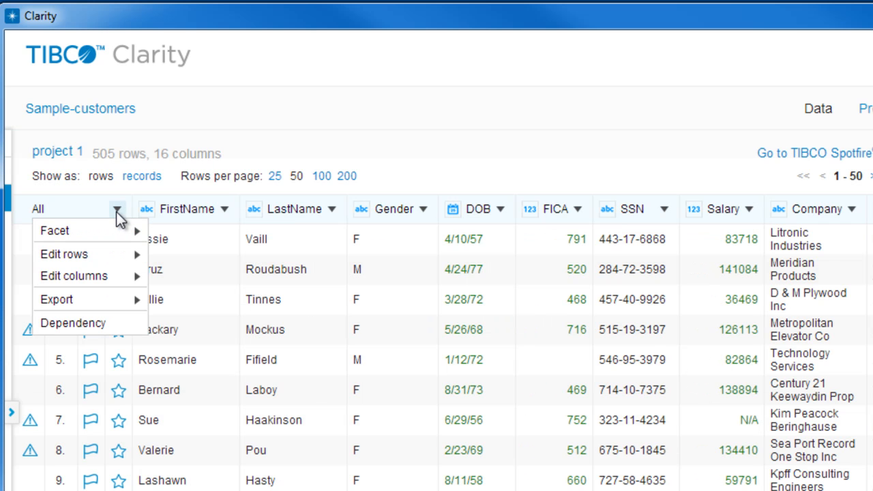
pyautogui.moveTo(110, 280)
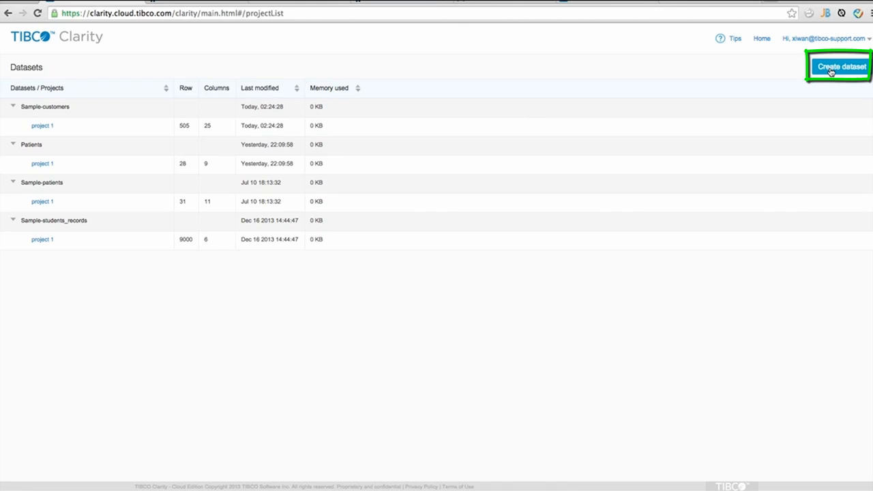
# Create a dataset and add student.csv from the computer's MultipleDataSources folder, using comma separation and one header line.
pyautogui.click(831, 69)
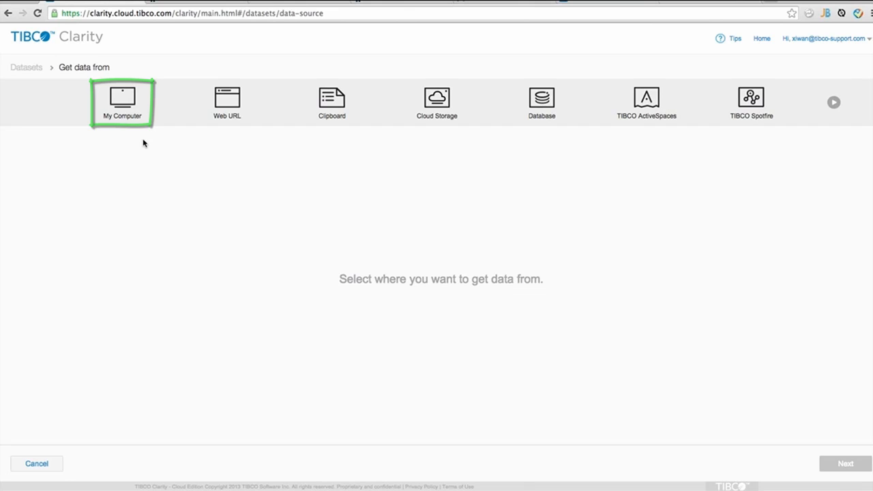
pyautogui.click(117, 101)
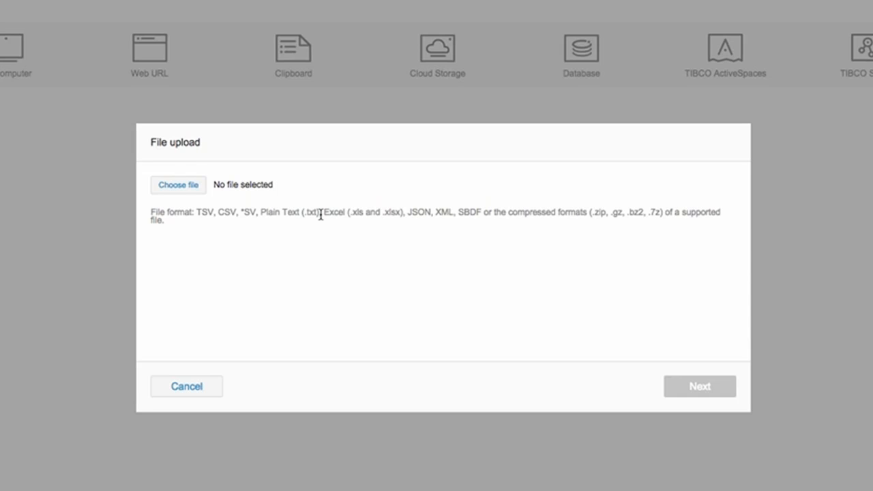
pyautogui.click(183, 187)
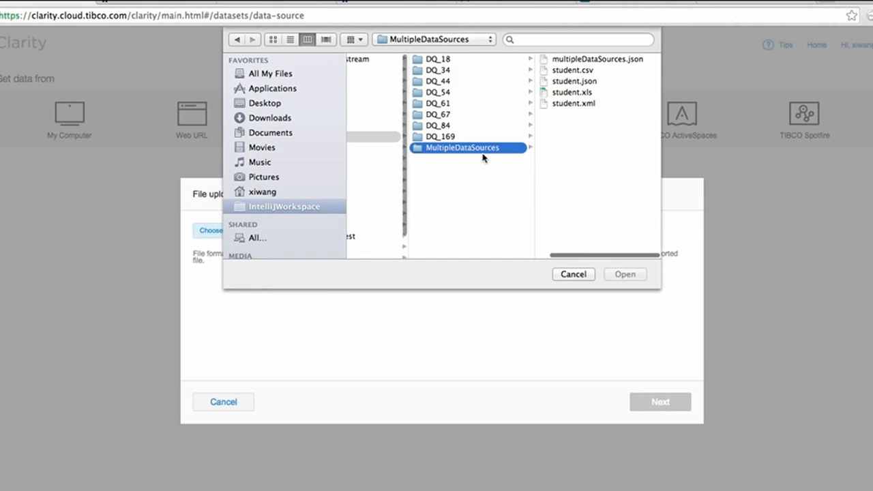
pyautogui.click(579, 73)
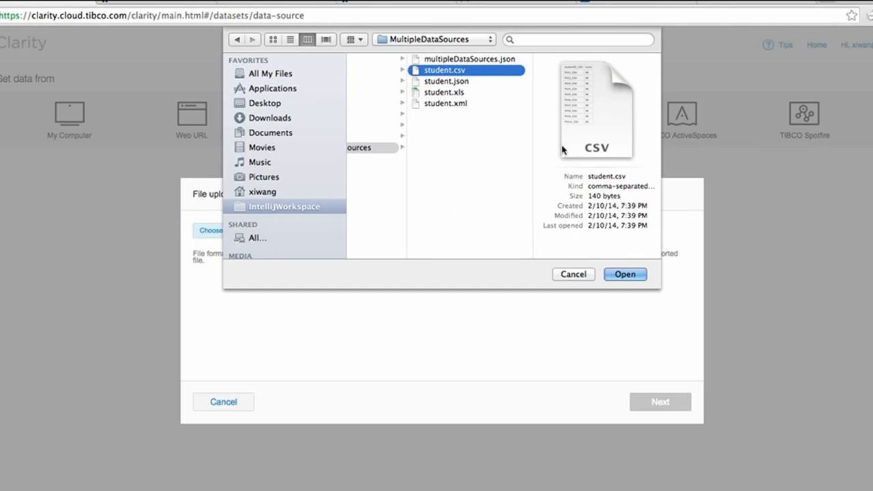
pyautogui.click(624, 274)
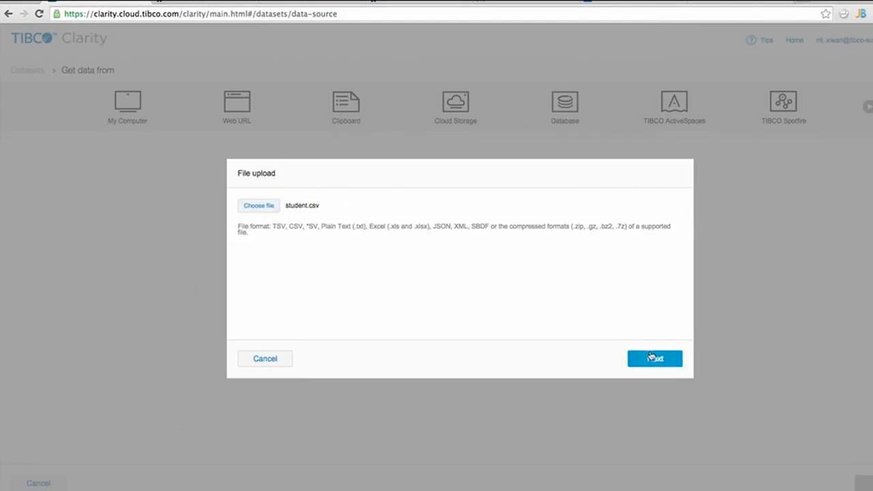
pyautogui.click(651, 358)
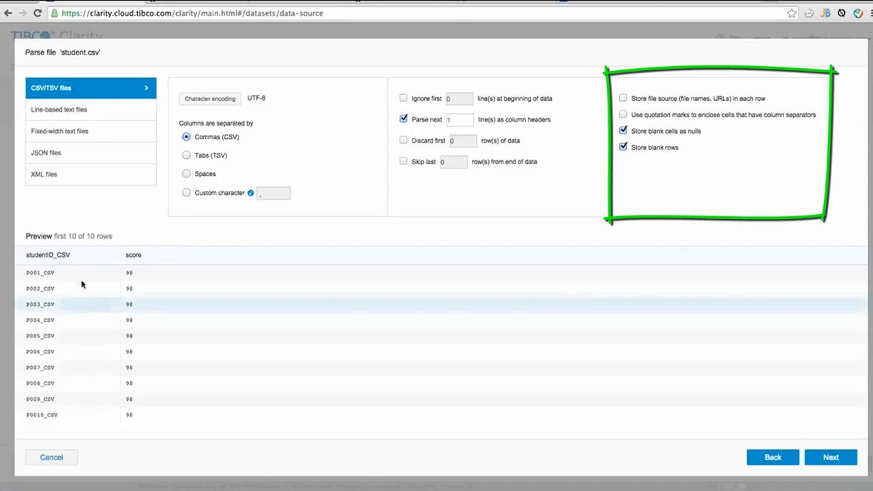
pyautogui.click(831, 457)
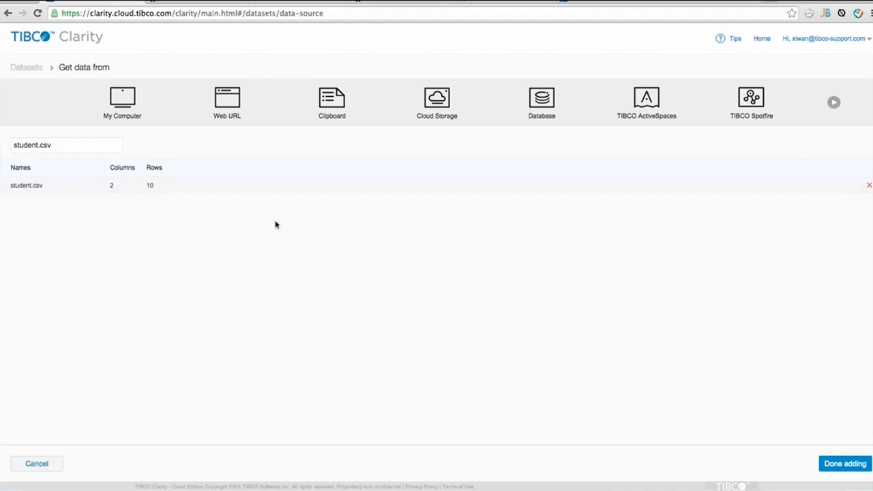
# Add student.xls from the computer as a second source, importing its student worksheet with one header line.
pyautogui.click(842, 464)
pyautogui.click(127, 98)
pyautogui.click(243, 197)
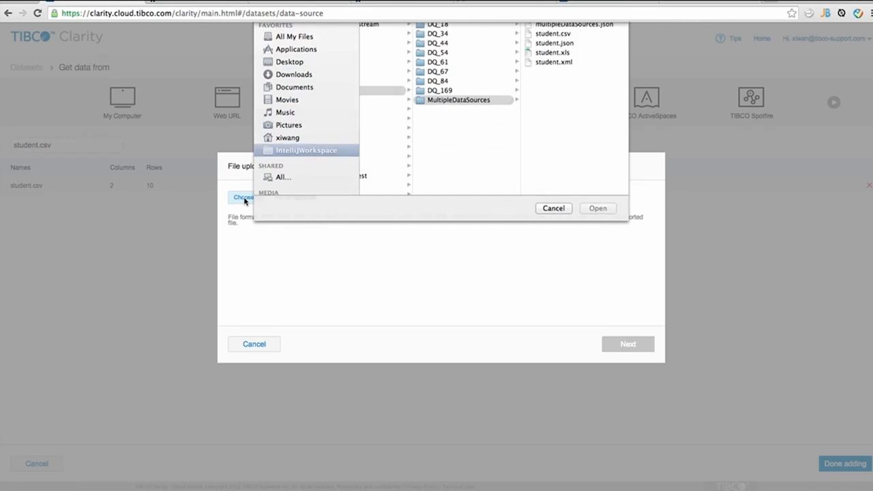
pyautogui.click(551, 81)
pyautogui.click(598, 234)
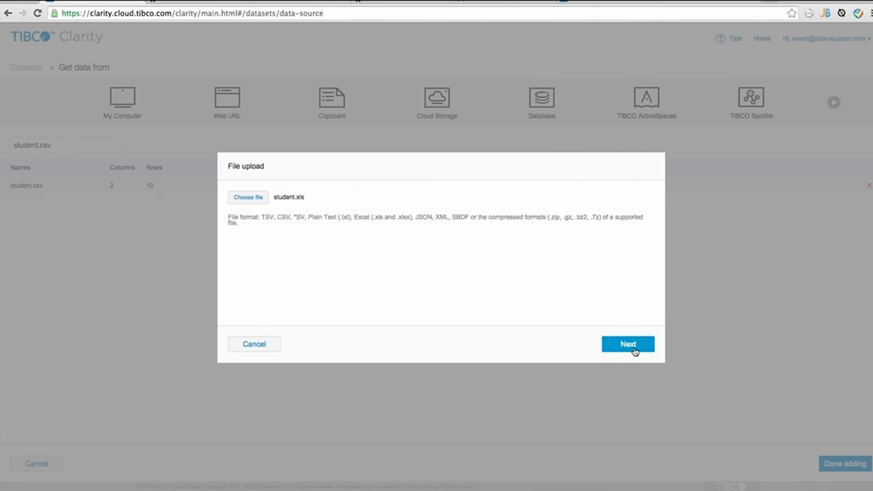
pyautogui.click(628, 345)
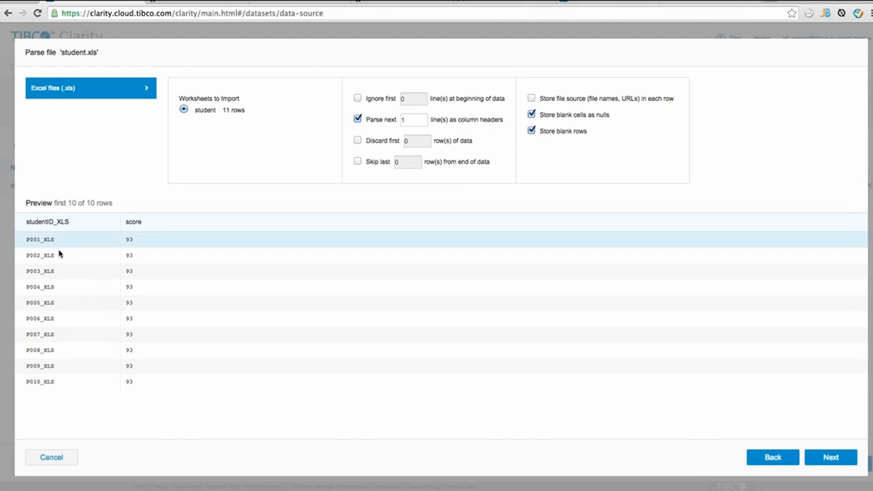
pyautogui.click(823, 459)
# Upload student.xml from the computer as a third source for the dataset.
pyautogui.click(123, 104)
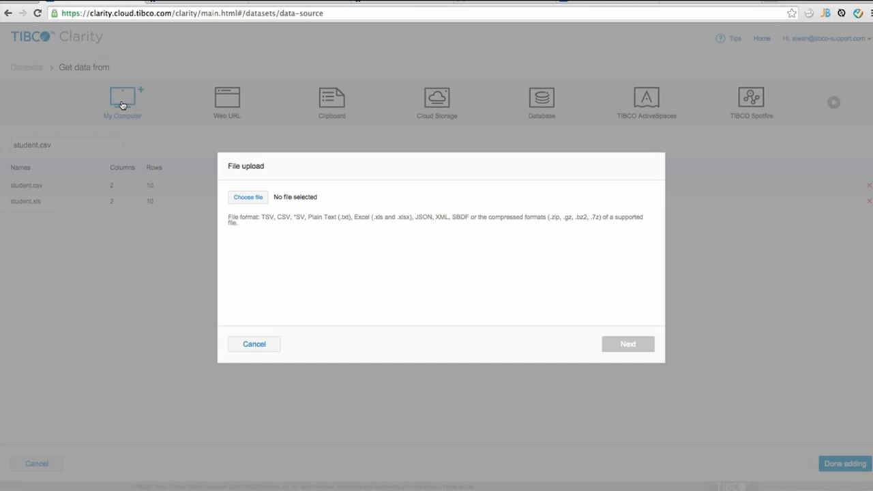
pyautogui.click(248, 196)
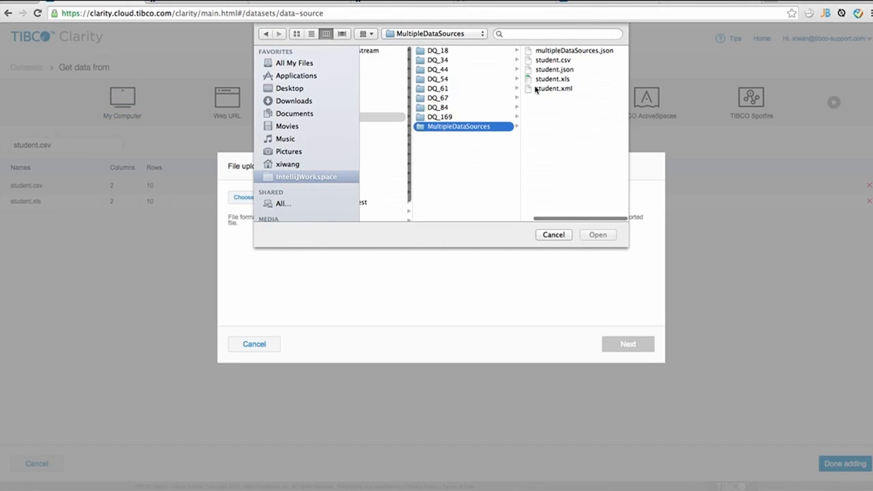
pyautogui.click(551, 88)
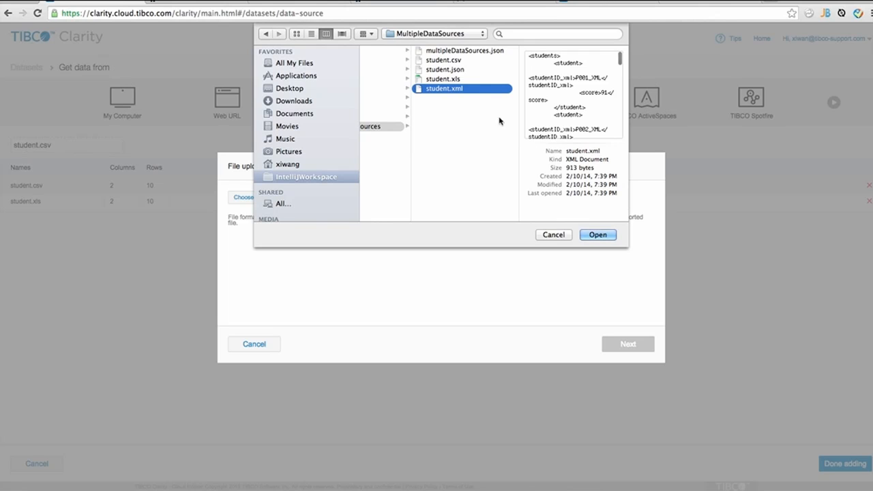
pyautogui.click(595, 235)
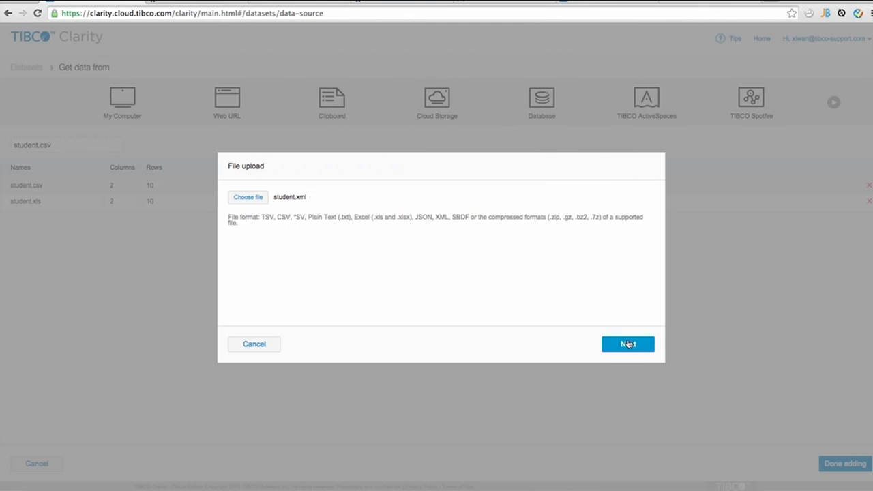
pyautogui.click(627, 344)
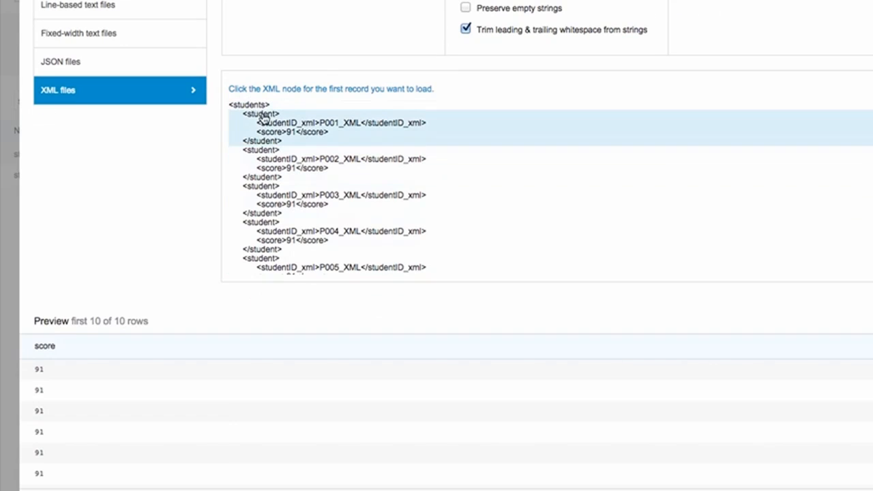
# Set the first student XML node as the record to load and add the parsed student.xml to the dataset.
pyautogui.click(264, 120)
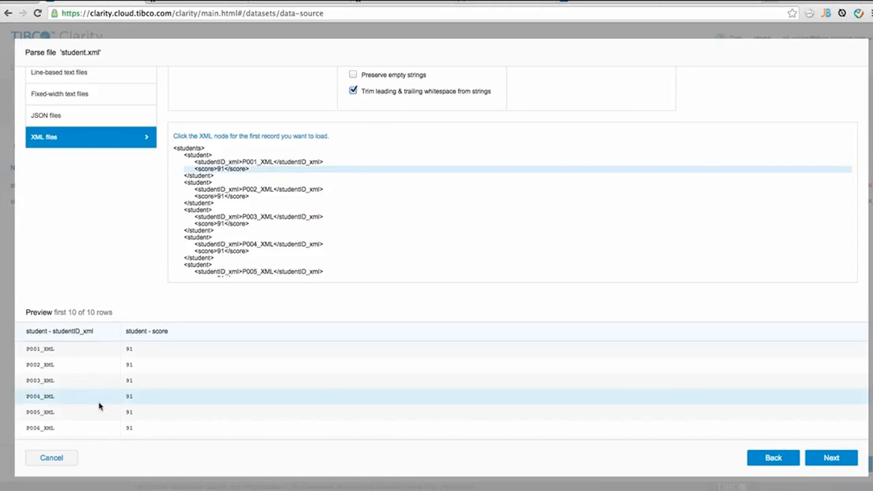
pyautogui.scroll(-3, 99, 406)
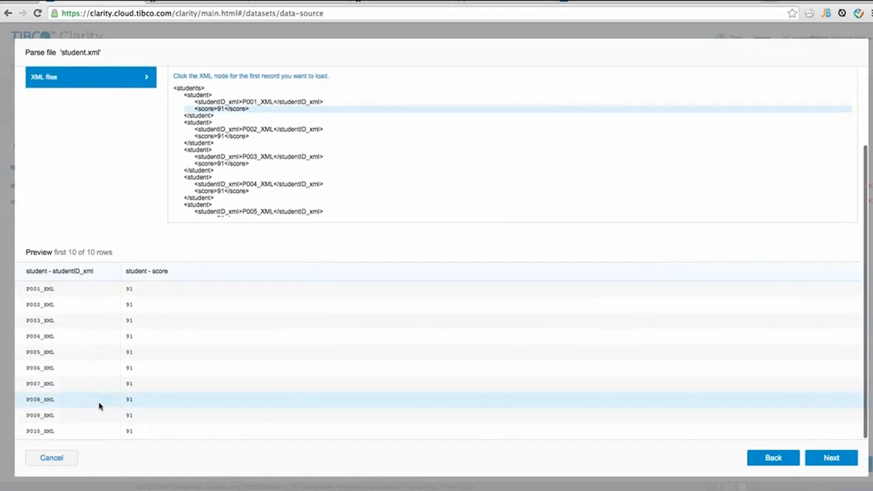
pyautogui.click(831, 458)
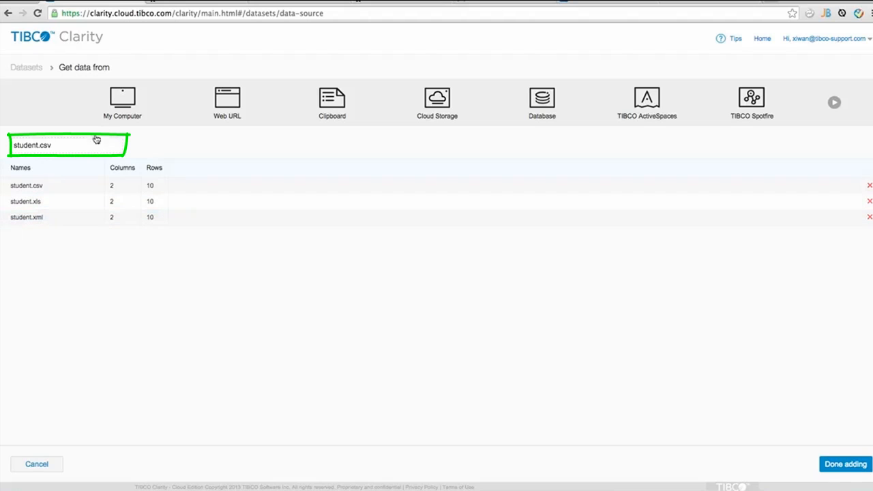
# Name the dataset Student and finish adding sources to proceed to data mapping.
pyautogui.doubleClick(64, 147)
pyautogui.click(65, 147)
pyautogui.press('super+a')
pyautogui.press('BackSpace')
pyautogui.write('Student')
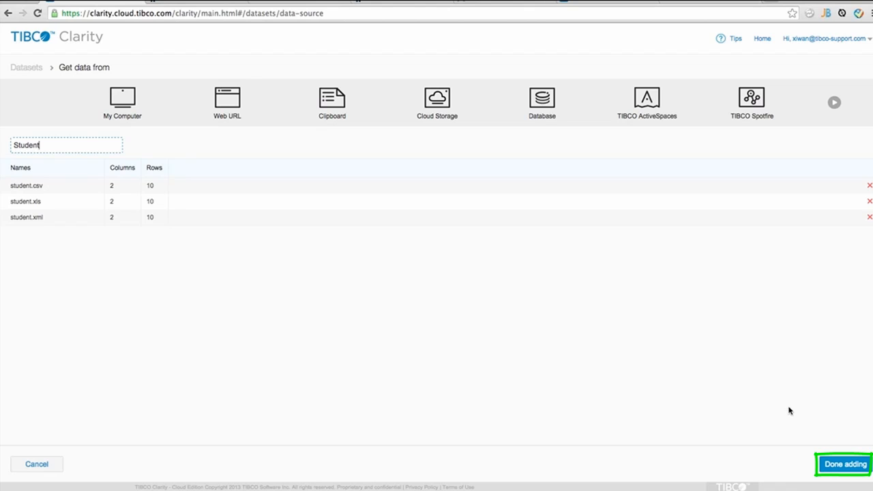
pyautogui.click(839, 465)
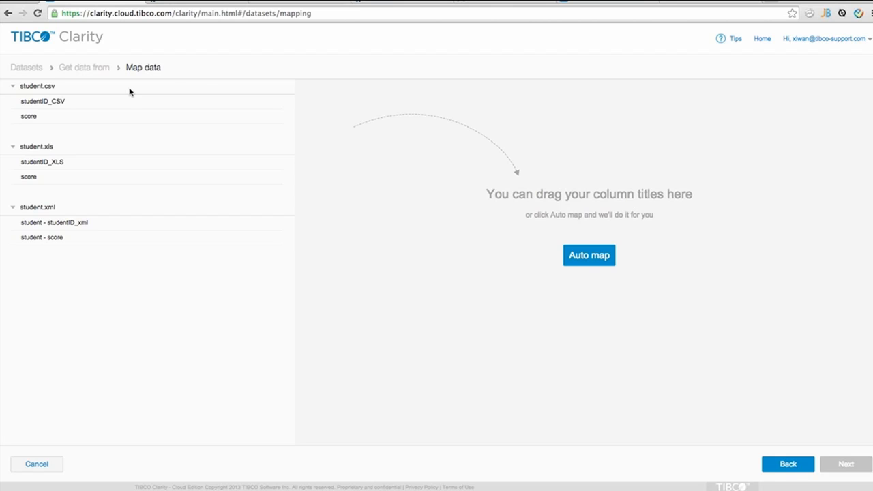
# Auto-map the source columns and add the student - score column from student.xml to the score group.
pyautogui.click(590, 257)
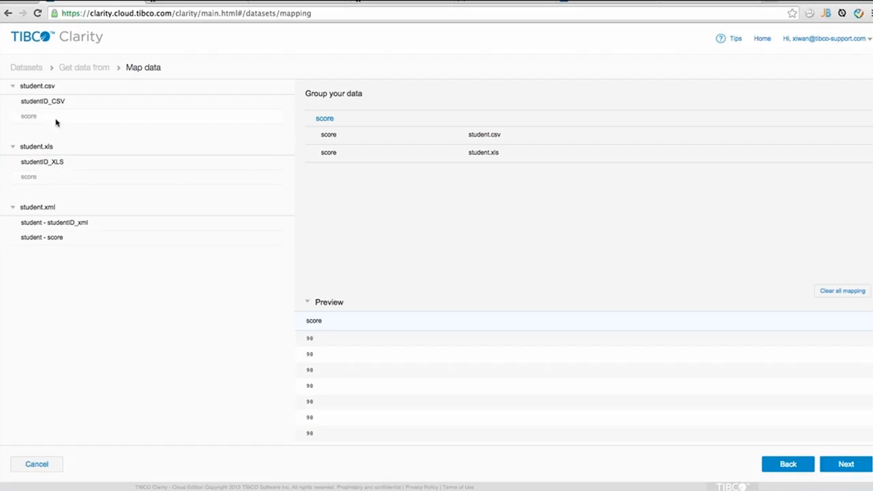
pyautogui.moveTo(52, 240); pyautogui.dragTo(375, 118)
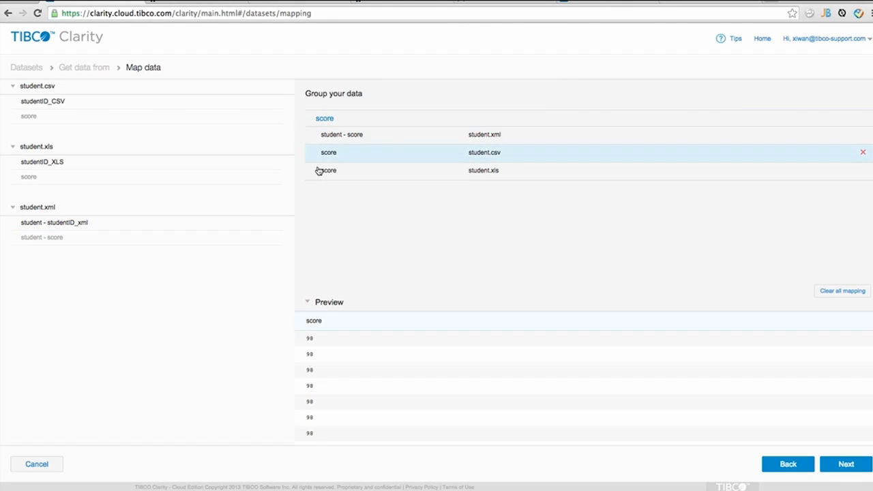
# Group studentID_CSV, studentID_XLS and student - studentID_xml into a new mapped column and review its preview rows.
pyautogui.click(40, 107)
pyautogui.click(58, 162)
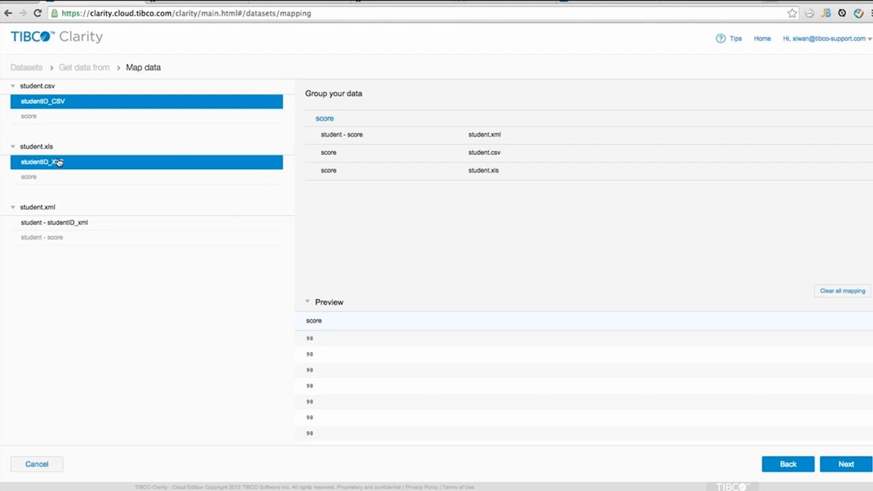
pyautogui.click(61, 222)
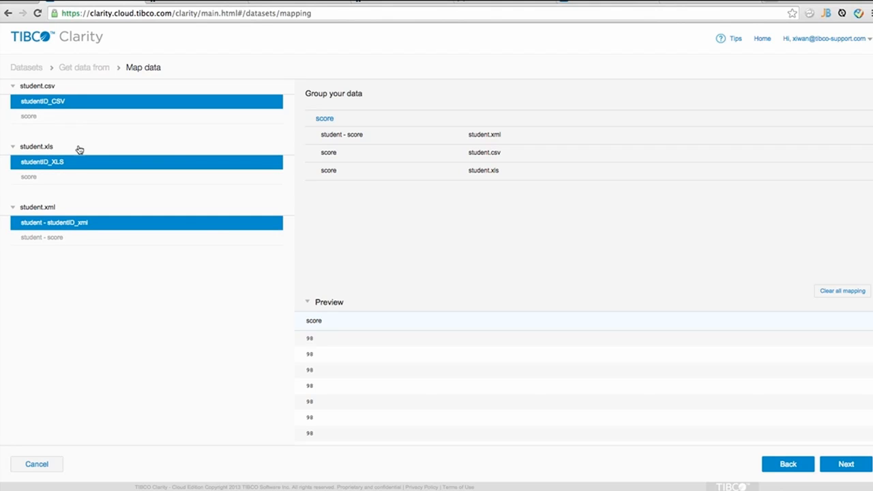
pyautogui.moveTo(63, 168); pyautogui.dragTo(393, 232)
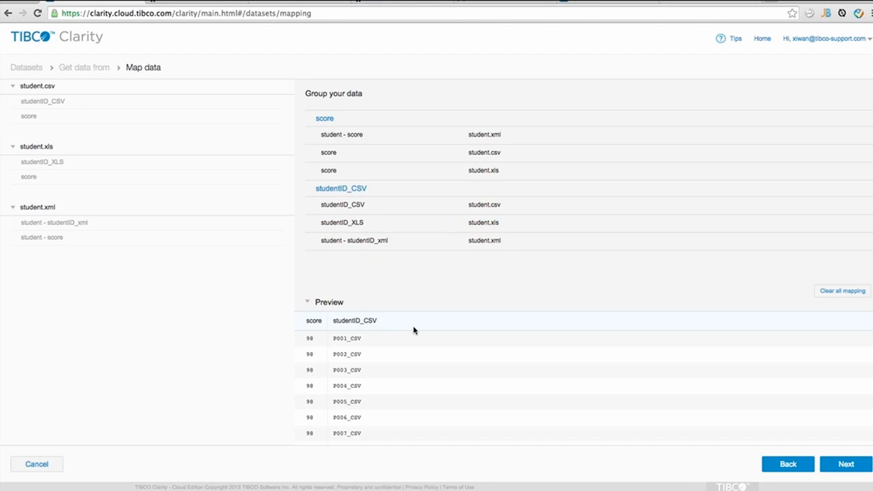
pyautogui.scroll(-5, 380, 386)
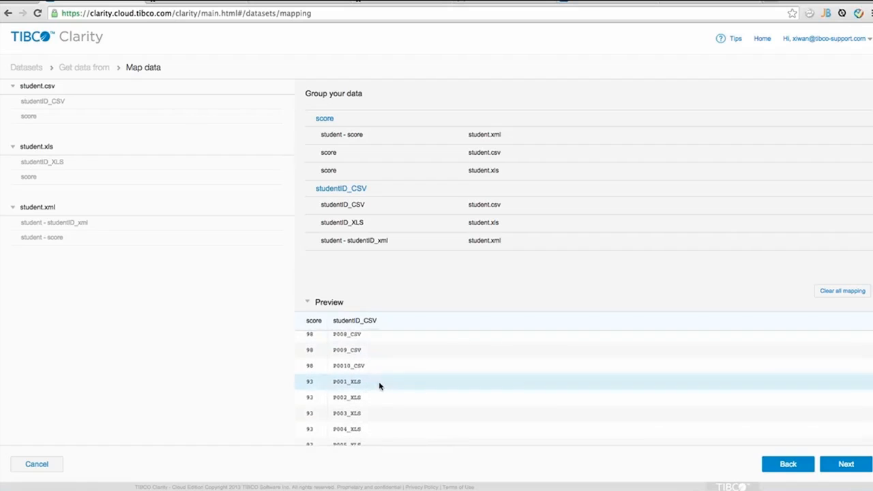
pyautogui.scroll(-3, 353, 388)
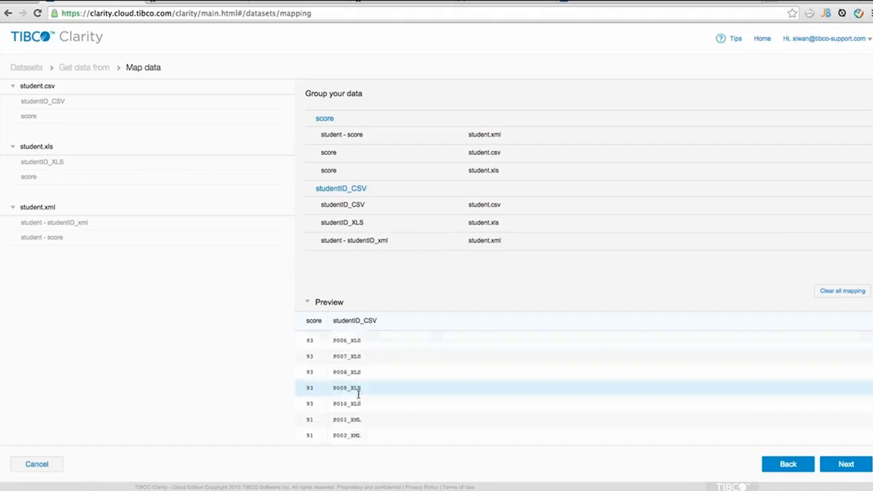
pyautogui.scroll(-5, 357, 396)
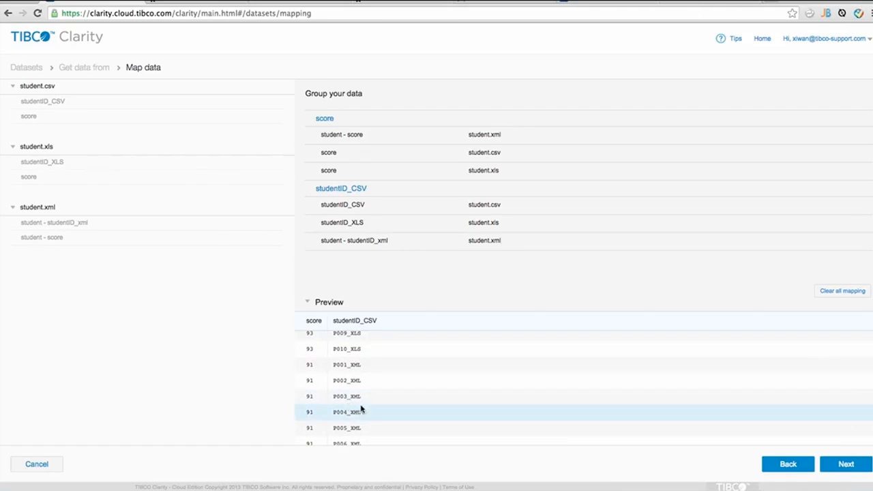
# Rename the studentID_CSV group to StudentID and move it above the score group.
pyautogui.moveTo(404, 197)
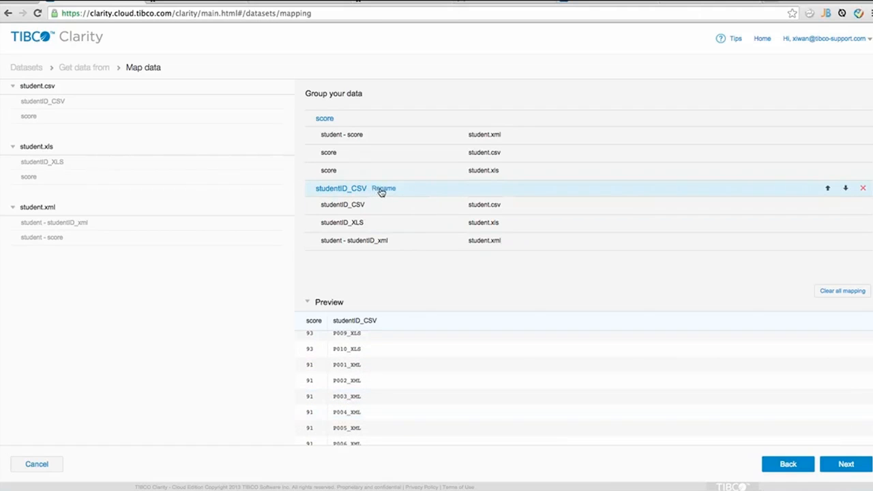
pyautogui.click(382, 189)
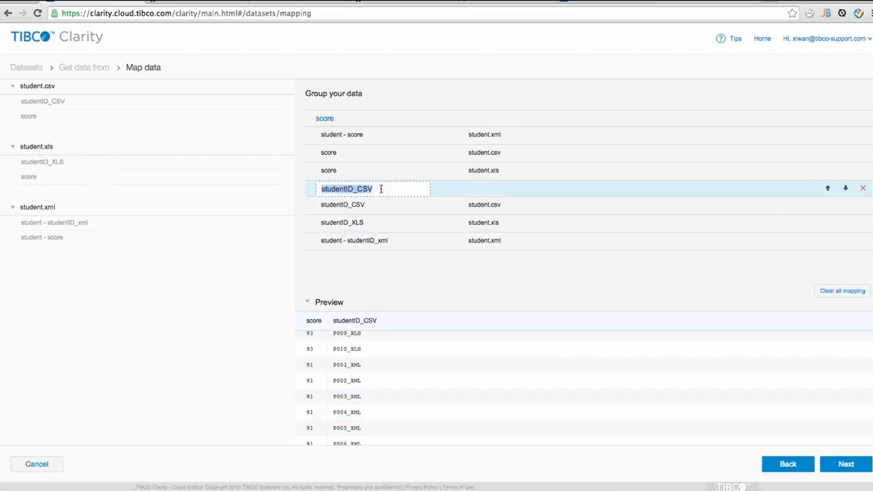
pyautogui.doubleClick(386, 189)
pyautogui.write('Student')
pyautogui.click(655, 217)
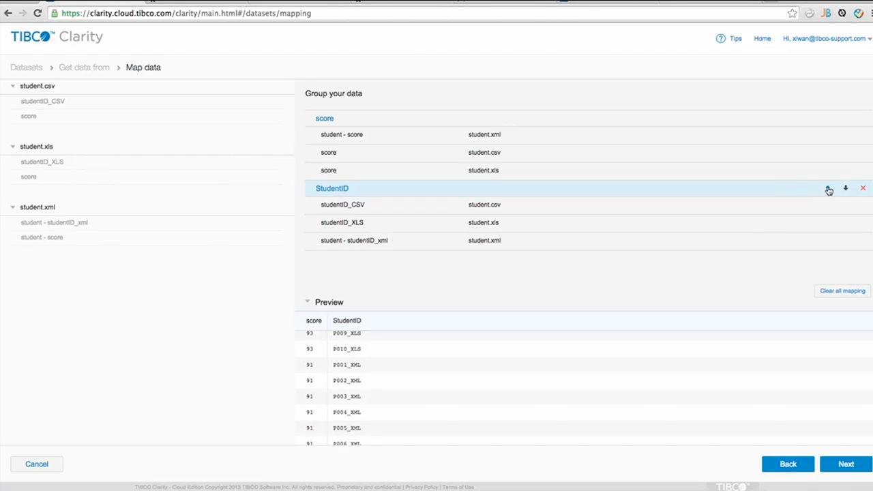
pyautogui.click(829, 189)
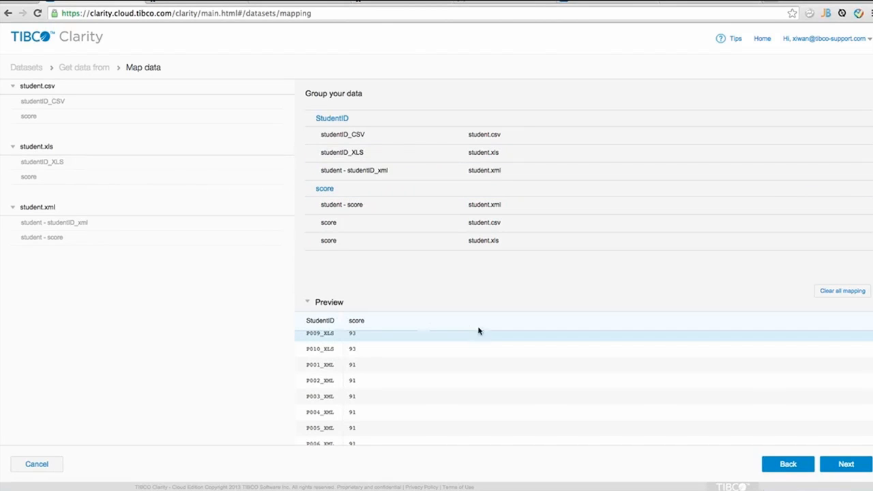
# Accept the column mapping, proceed to data sampling and review the sample previews of the XLS, XML and CSV sources.
pyautogui.click(845, 464)
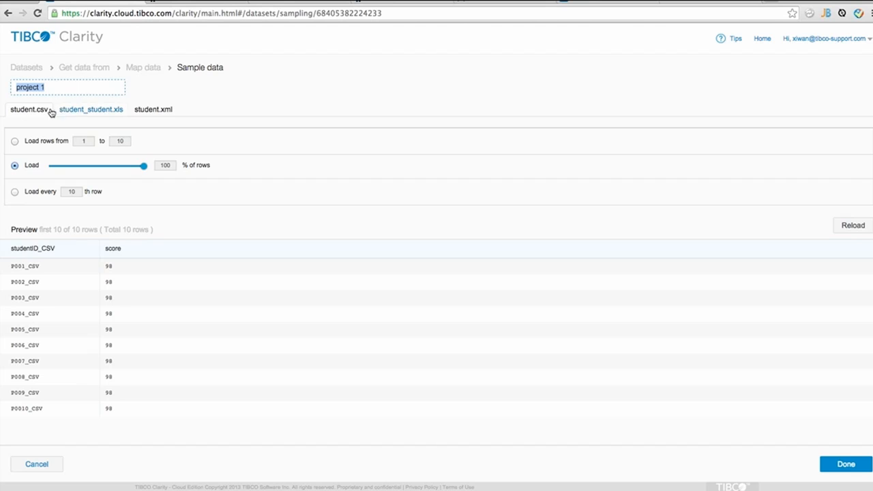
pyautogui.click(76, 113)
pyautogui.click(151, 112)
pyautogui.click(32, 113)
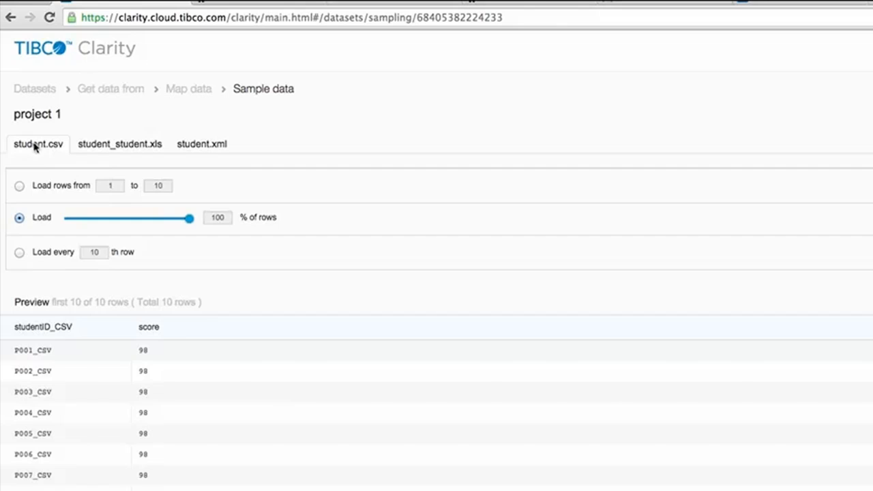
# Sample student.csv by loading rows 1 to 2, and student_student.xls by loading 50% of its rows.
pyautogui.click(19, 187)
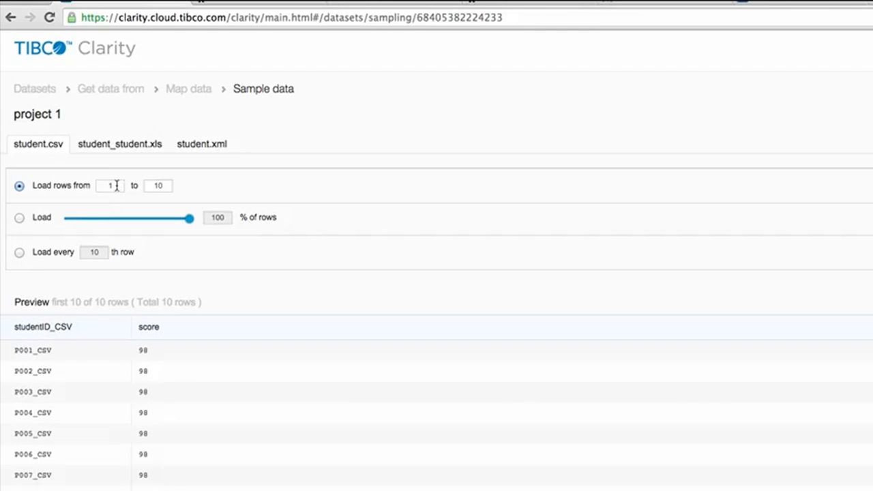
pyautogui.doubleClick(167, 187)
pyautogui.write('2')
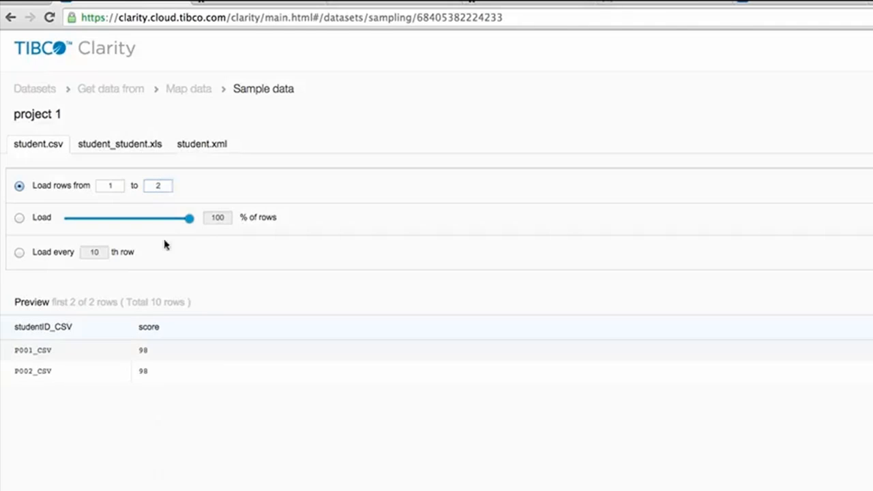
pyautogui.click(104, 148)
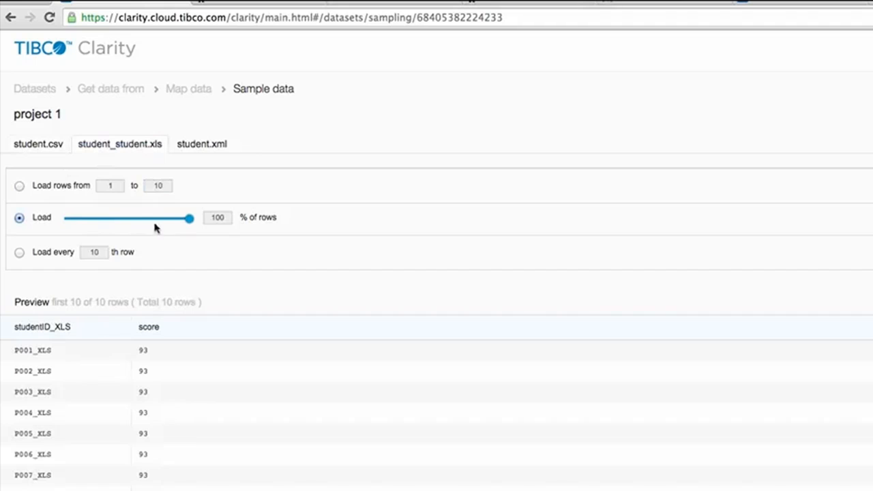
pyautogui.moveTo(188, 222); pyautogui.dragTo(127, 219)
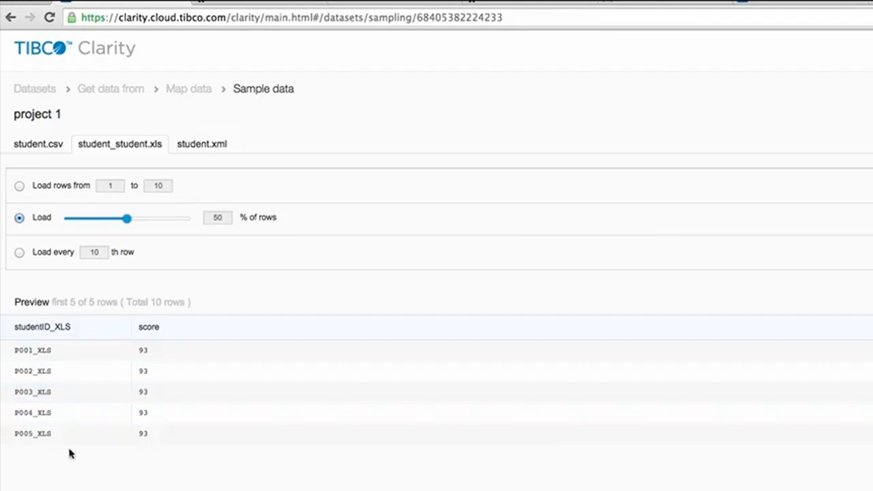
# Sample student.xml by row interval, trying every 2nd row and every 3rd row.
pyautogui.click(203, 146)
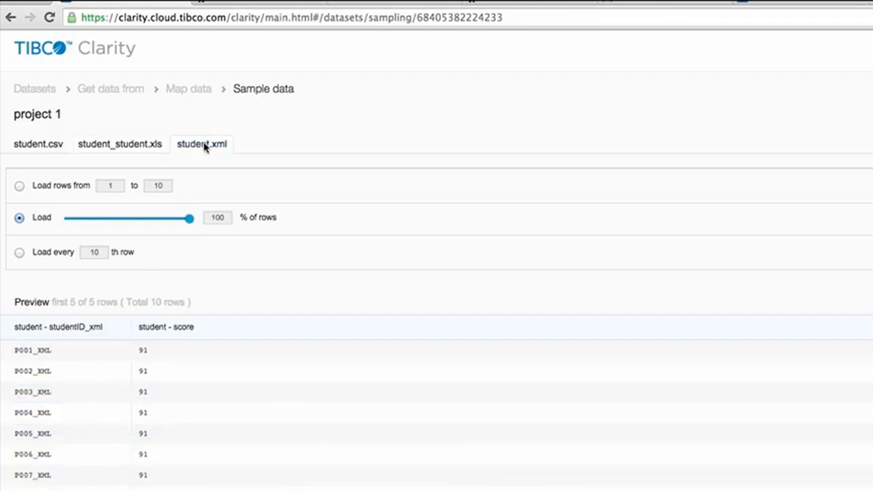
pyautogui.click(20, 253)
pyautogui.doubleClick(95, 254)
pyautogui.write('2')
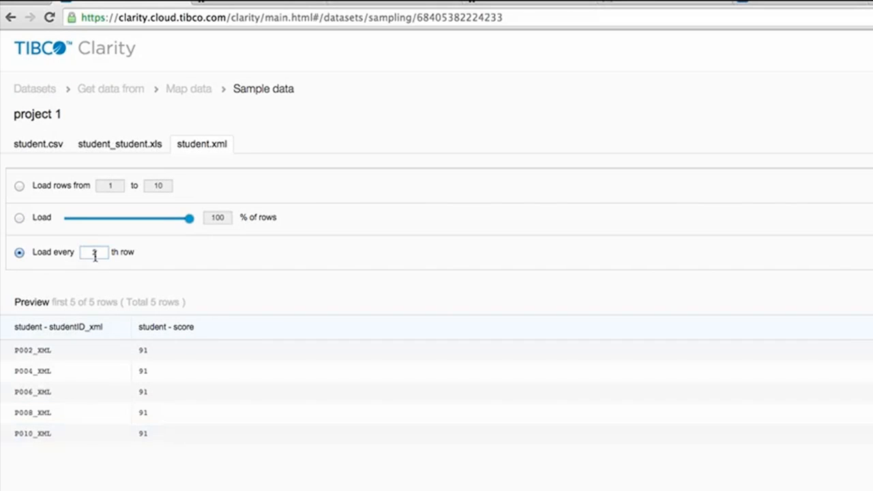
pyautogui.press('BackSpace')
pyautogui.write('3')
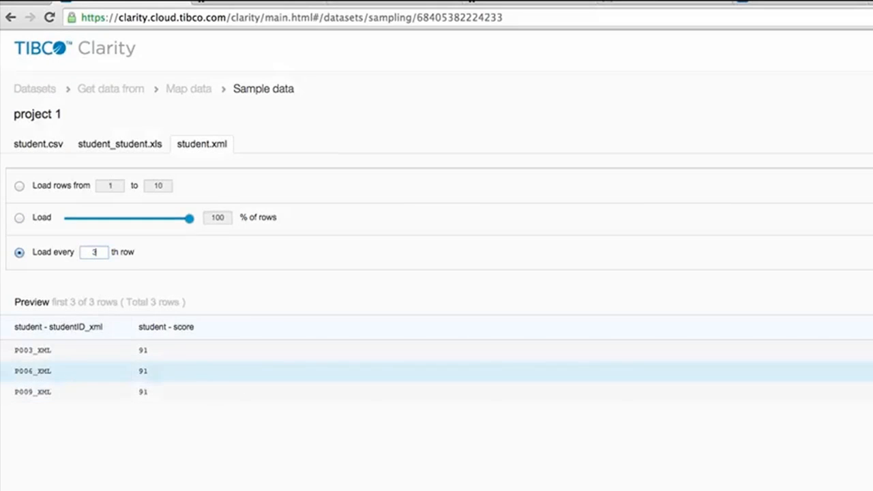
# Set student.xml to load every 4th row and finish the sampling setup for project 1.
pyautogui.doubleClick(28, 351)
pyautogui.click(29, 351)
pyautogui.doubleClick(95, 252)
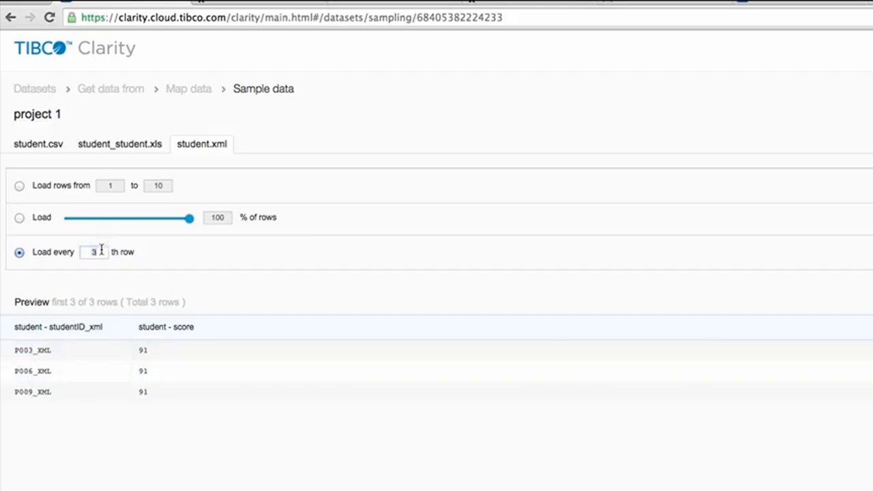
pyautogui.write('4')
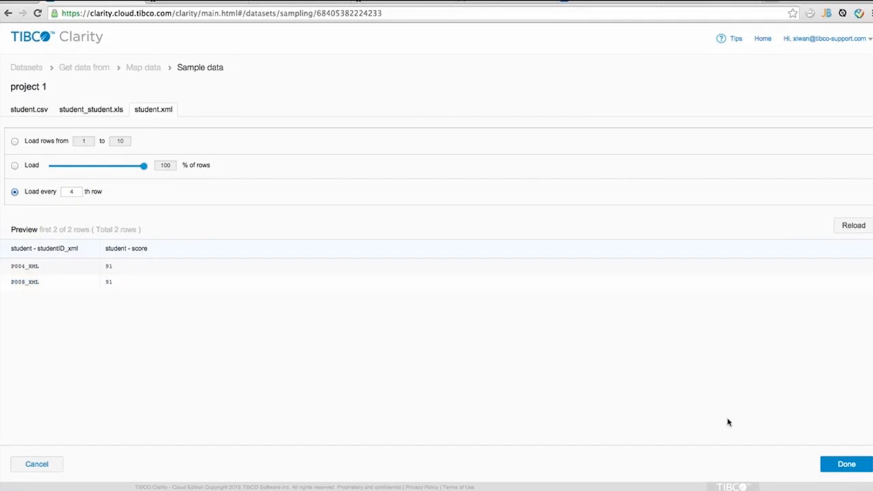
pyautogui.click(842, 465)
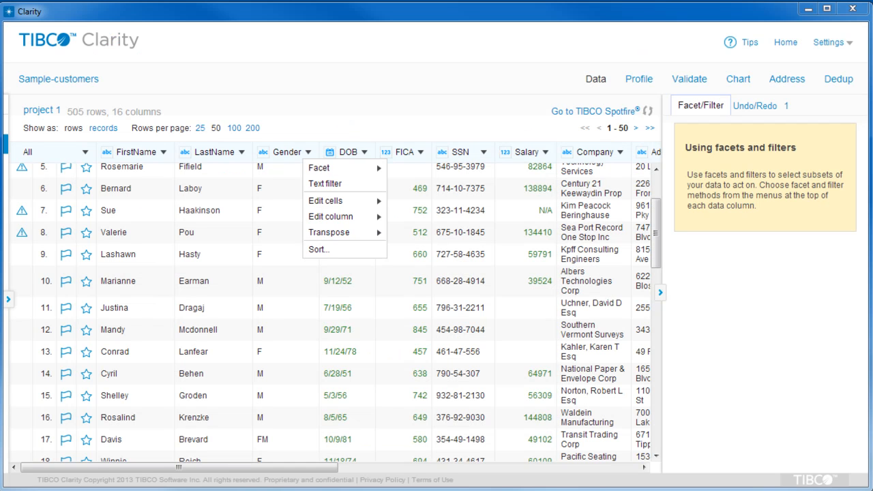
# Return to the datasets list and start a new project under the Sample-customers dataset.
pyautogui.click(785, 44)
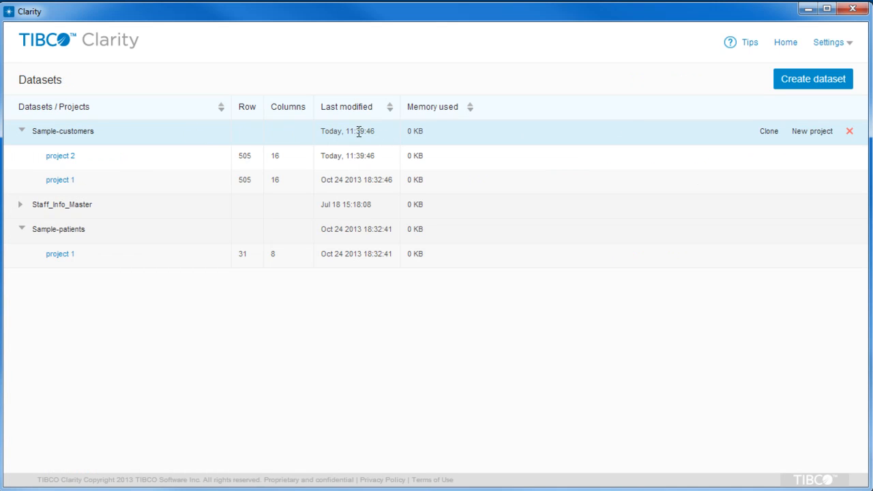
pyautogui.click(804, 133)
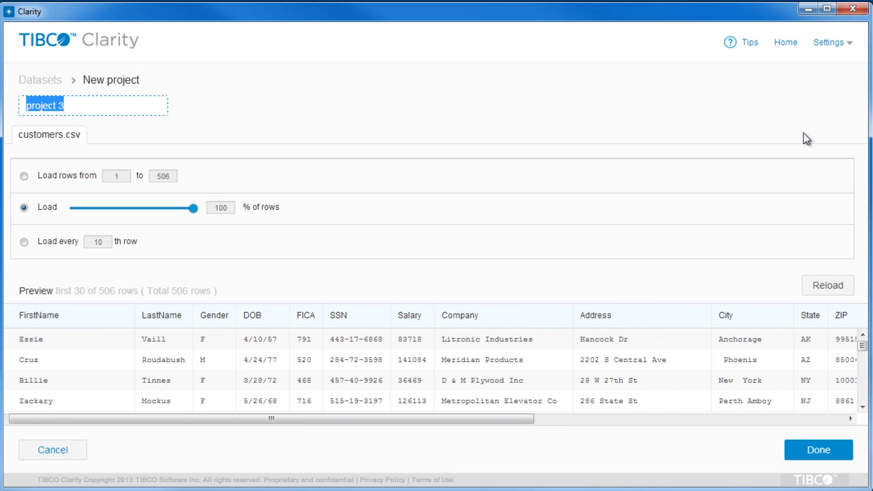